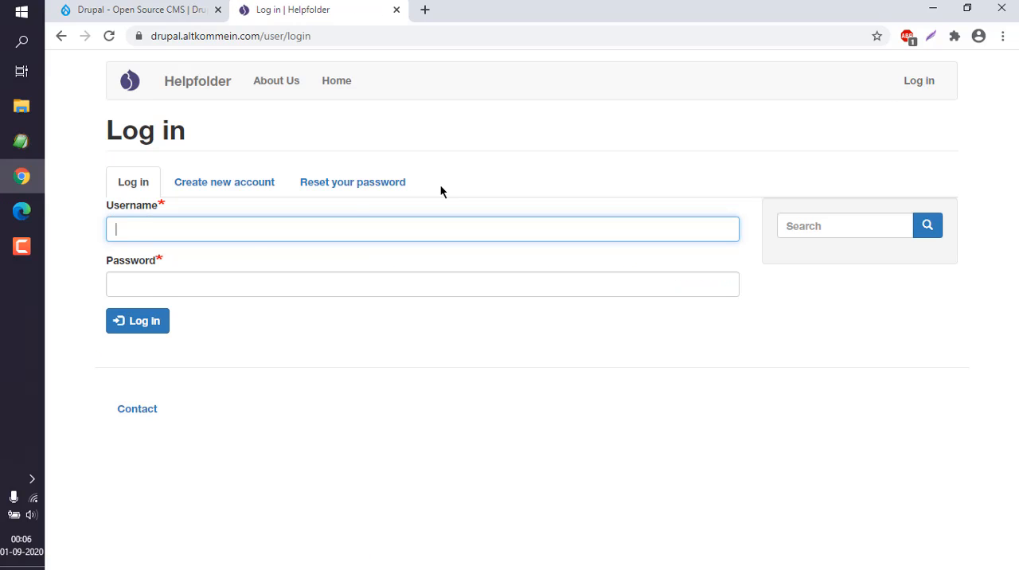
Log in to the Helpfolder site with the account username and password
type("mahesh")
key("Tab")
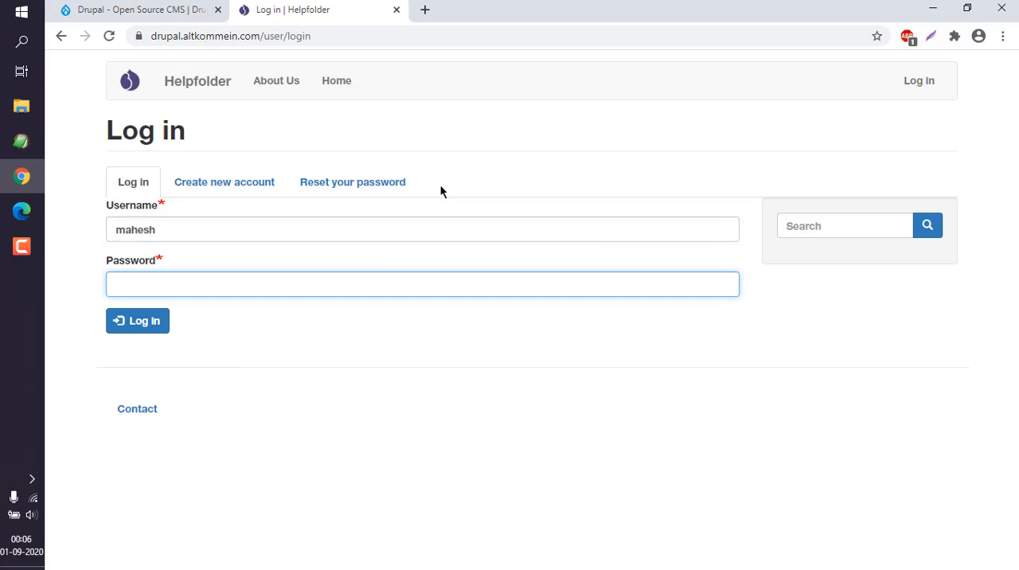
type("••••••••")
key("Return")
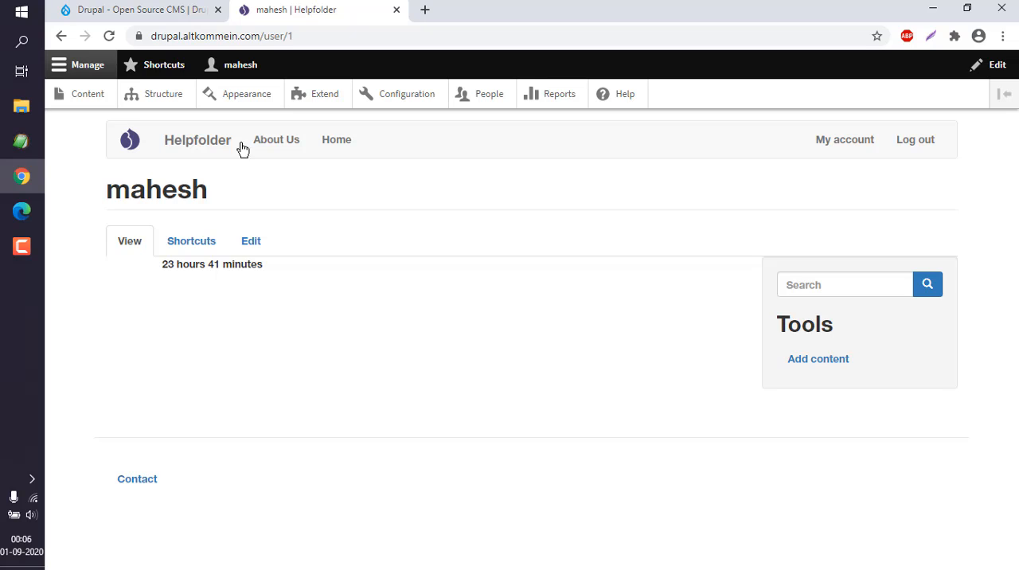
Open the site's block layout administration and look through the block regions of the Bootstrap theme
left_click(162, 98)
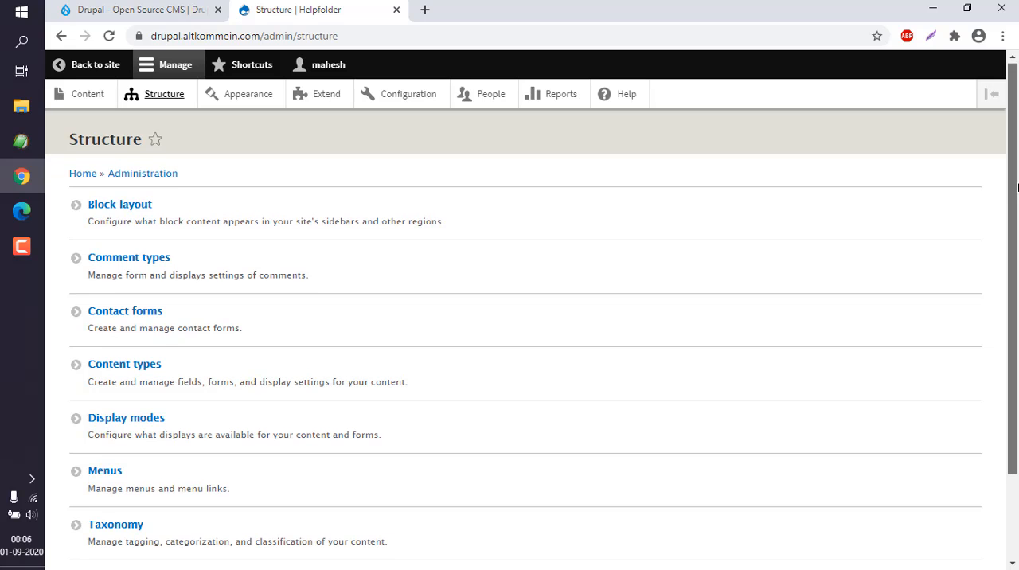
scroll(215, 183, "down", 1)
left_click(137, 164)
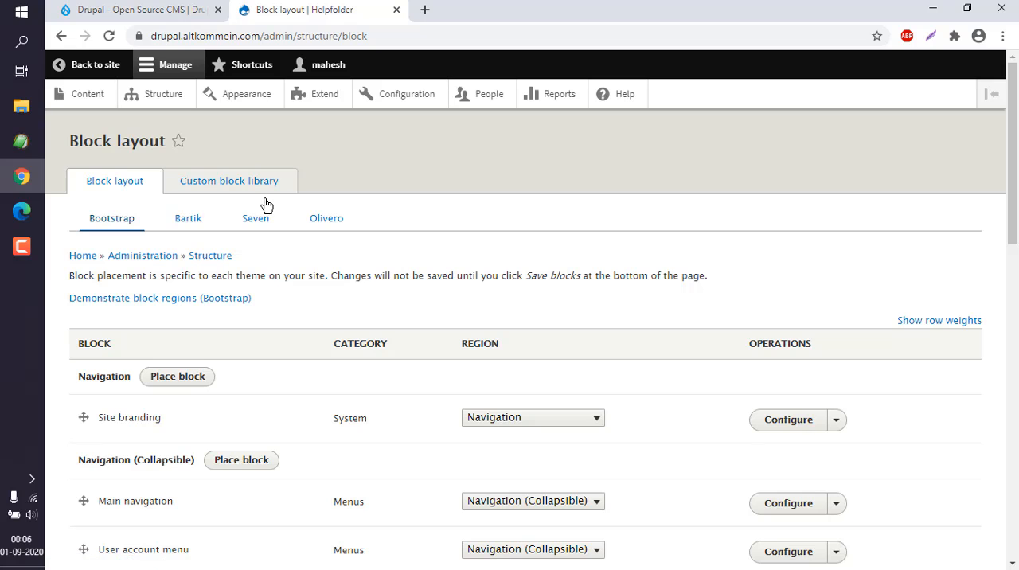
scroll(753, 225, "down", 1)
scroll(525, 326, "down", 8)
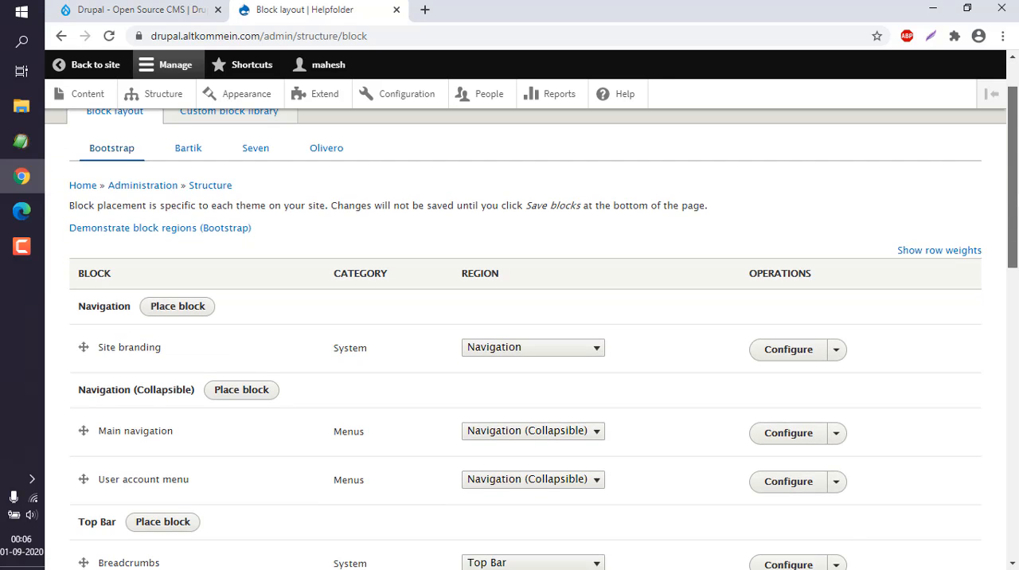
scroll(525, 334, "down", 4)
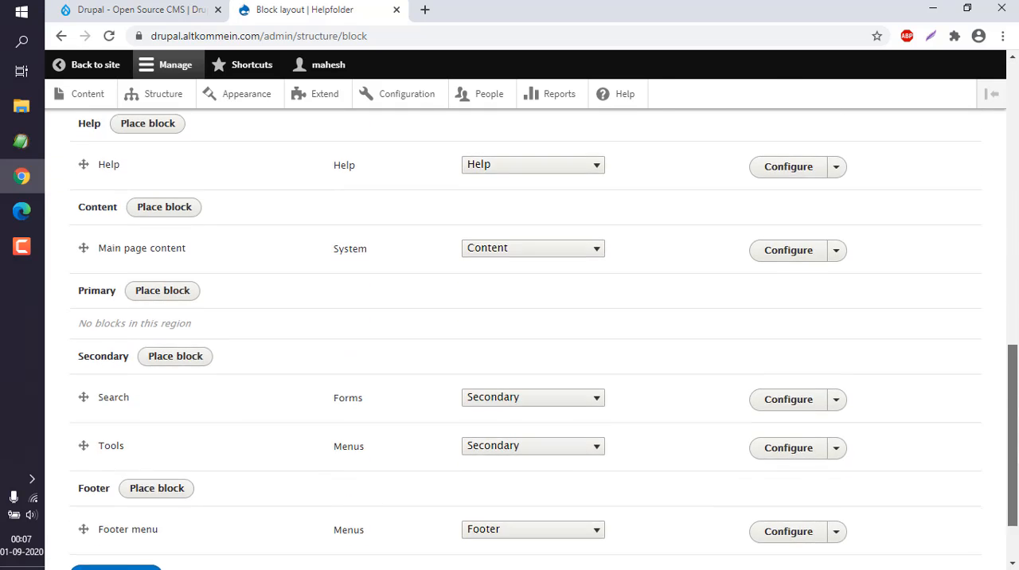
left_click_drag(1012, 468, 994, 155)
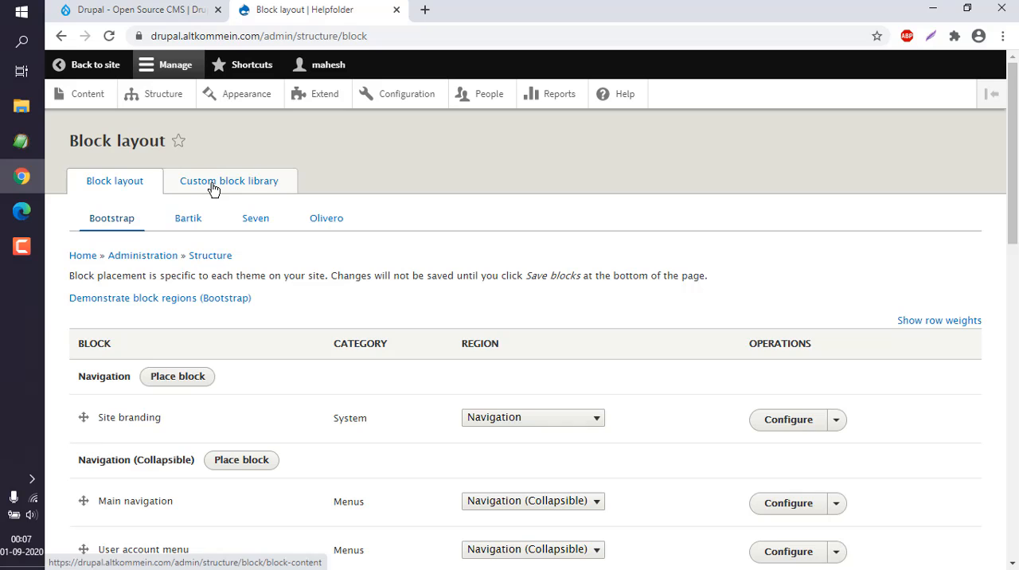
Start a new custom block in the custom block library with the description "Hello"
left_click(248, 186)
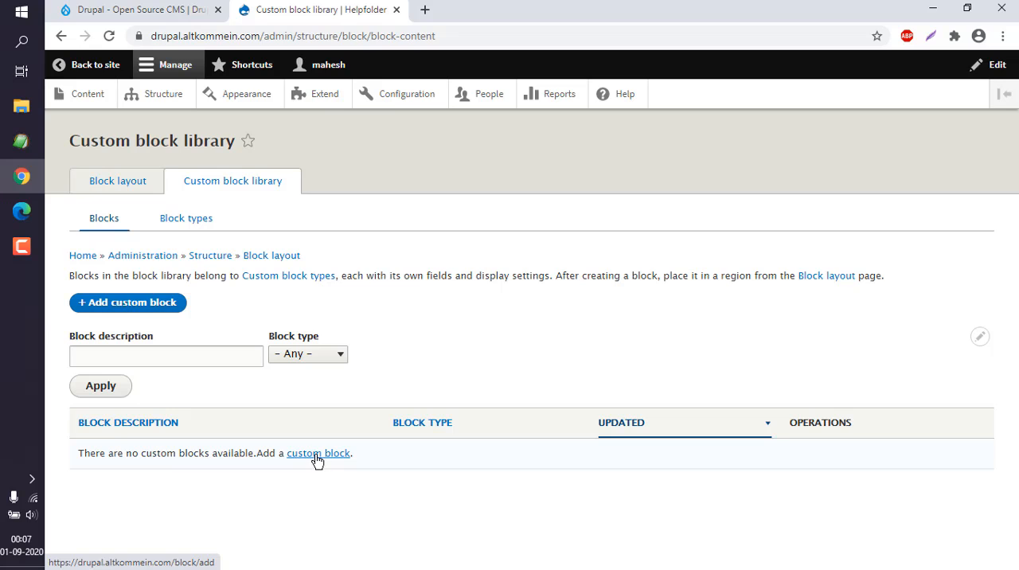
left_click(143, 308)
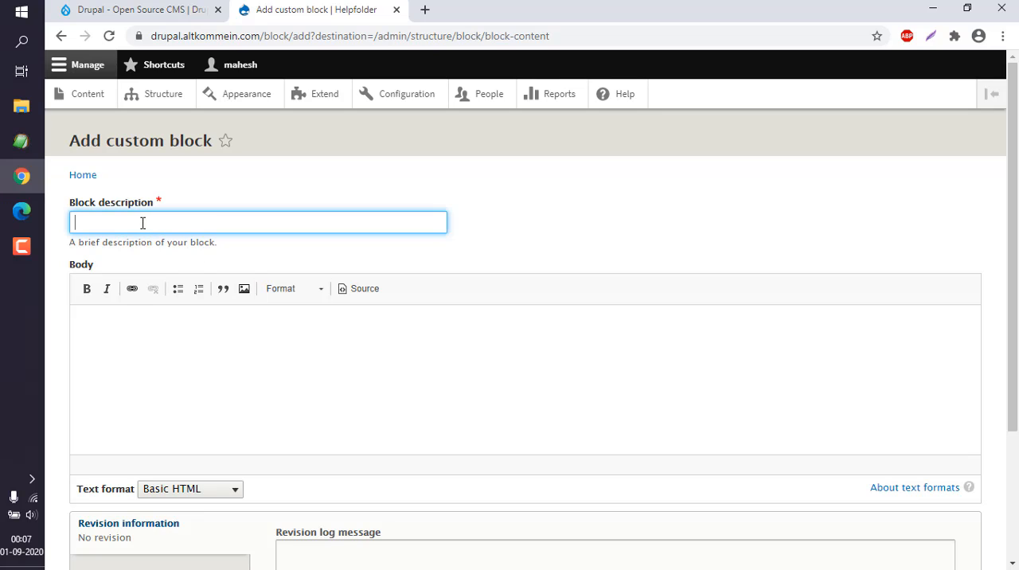
type("ello")
left_click(156, 338)
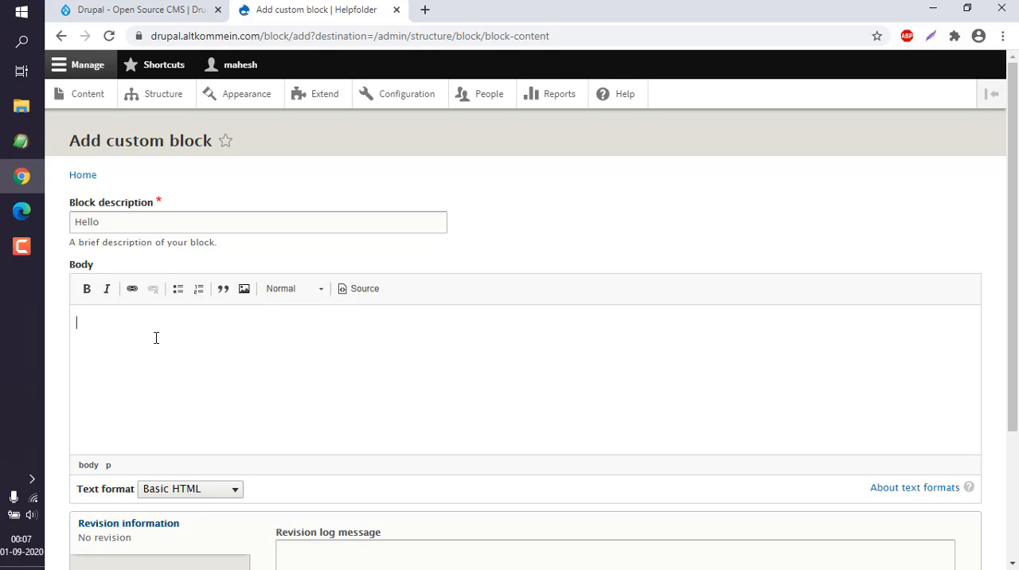
Enter "Hello HelpFolder this is Drupal !" as the block body, leave the revision log message empty, and save the block
type("Hello HelpFolder this is Drupal !")
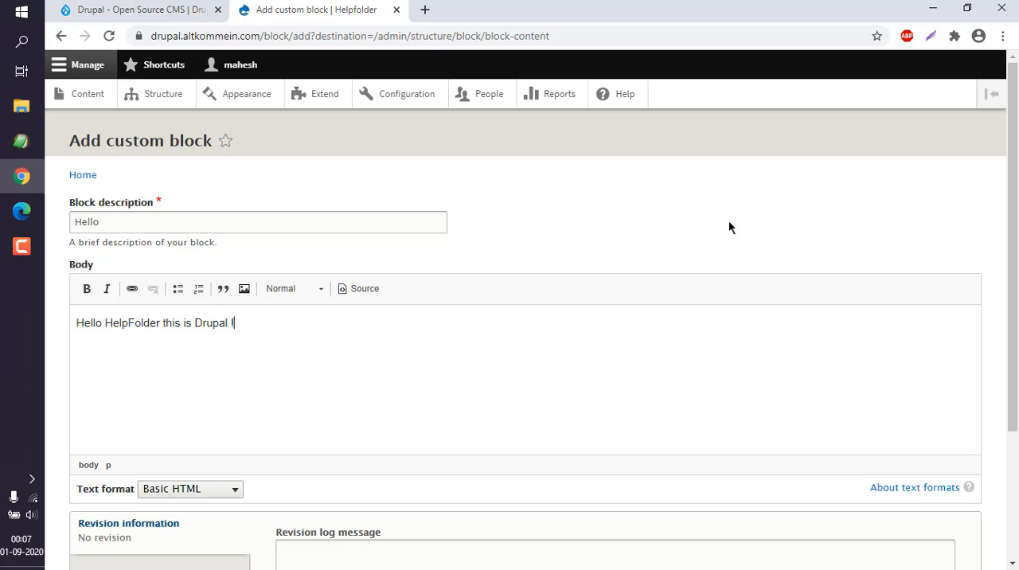
left_click_drag(1014, 170, 1014, 285)
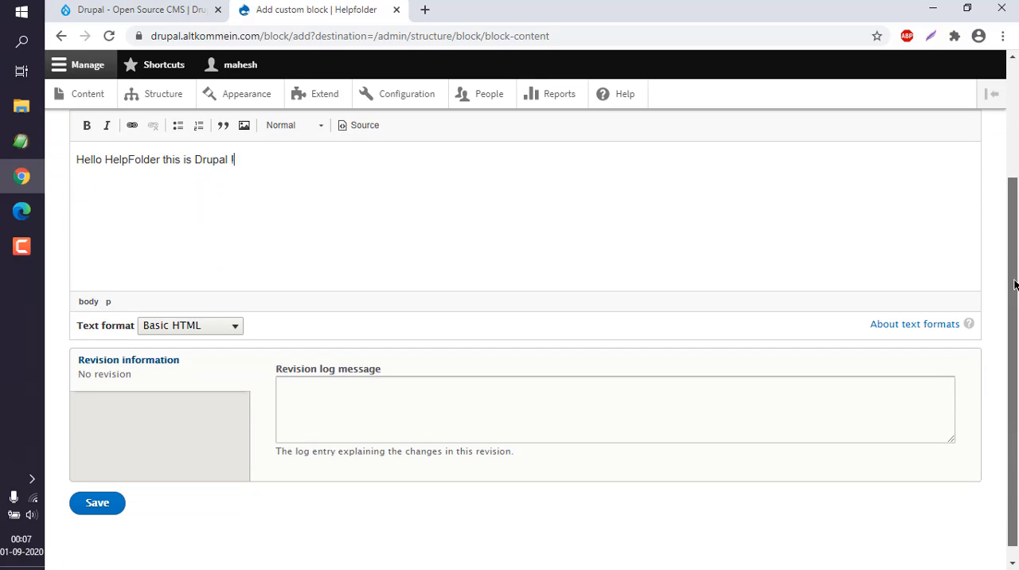
left_click(314, 382)
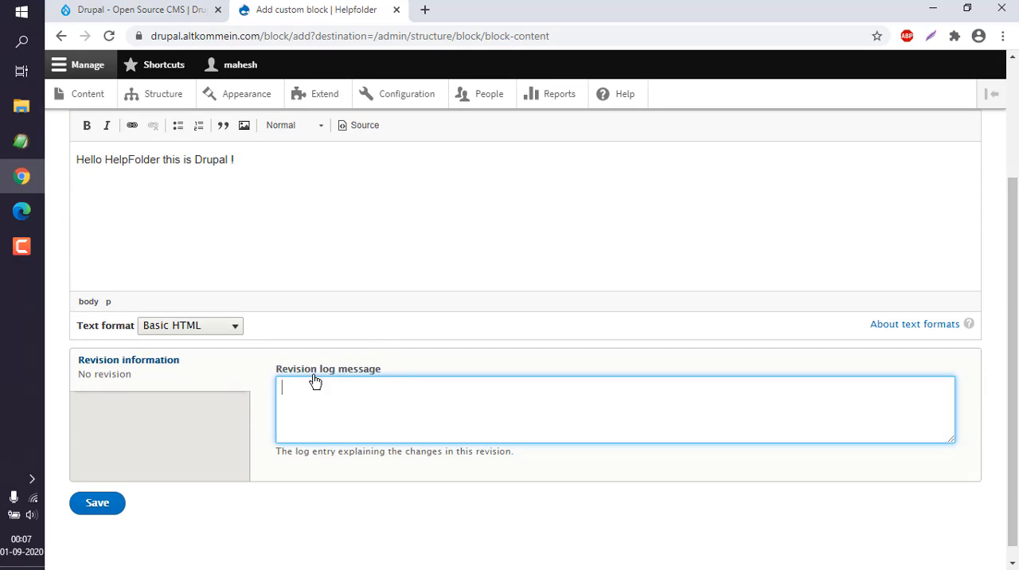
left_click(99, 506)
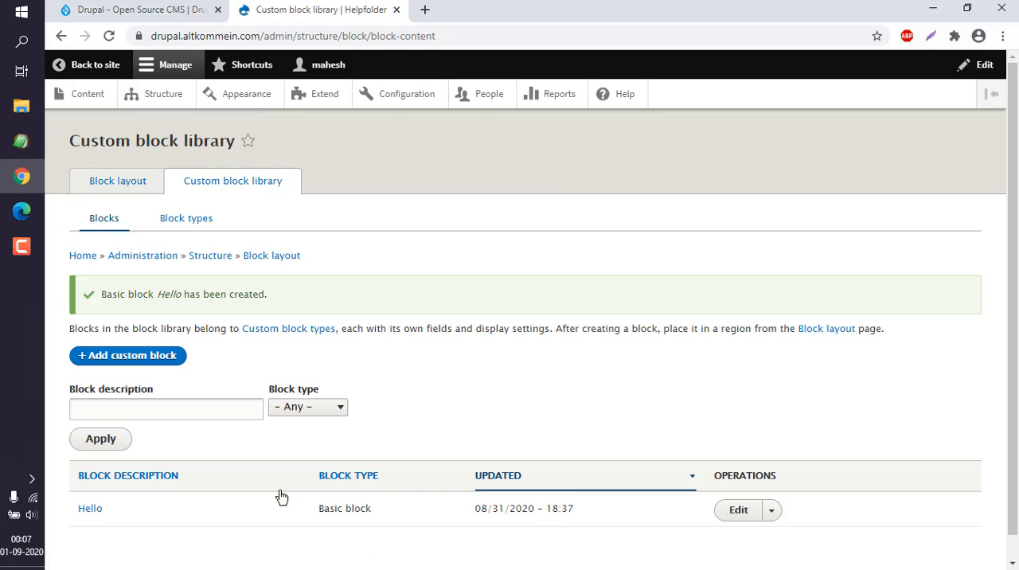
Return to the block layout and choose the custom Hello block for placement in the Secondary region
scroll(526, 319, "down", 1)
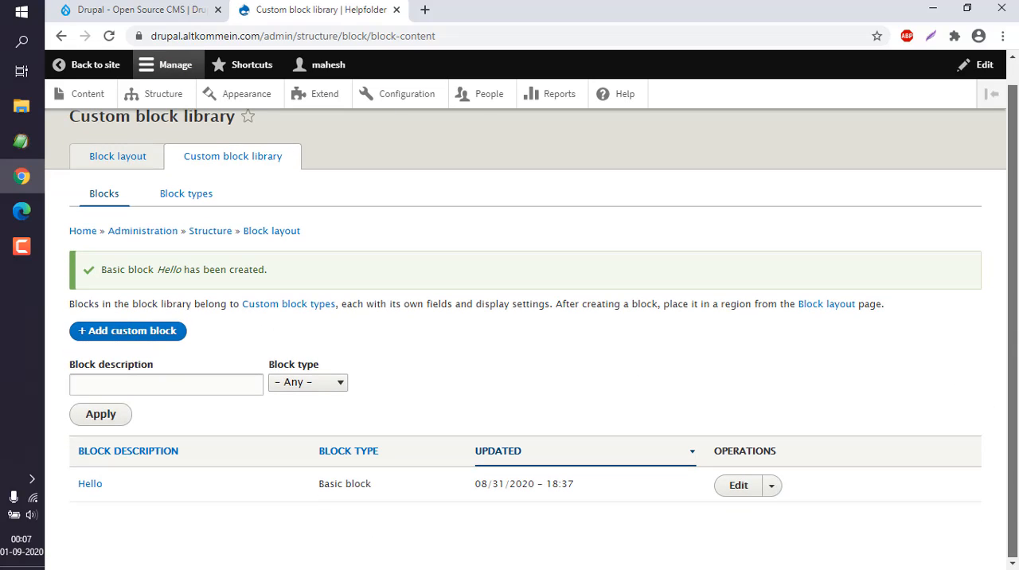
left_click(773, 487)
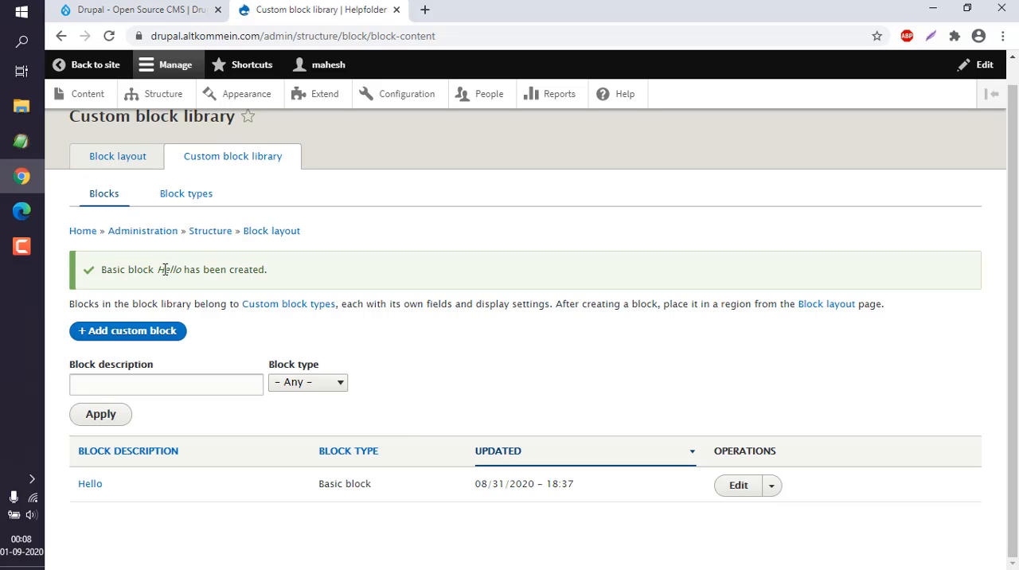
left_click(117, 162)
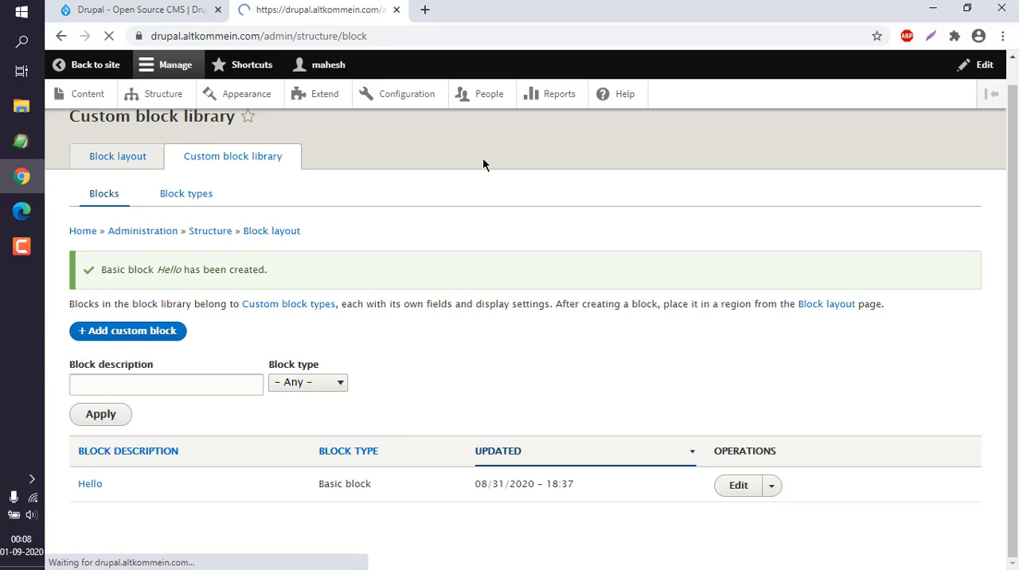
left_click_drag(1016, 154, 1012, 438)
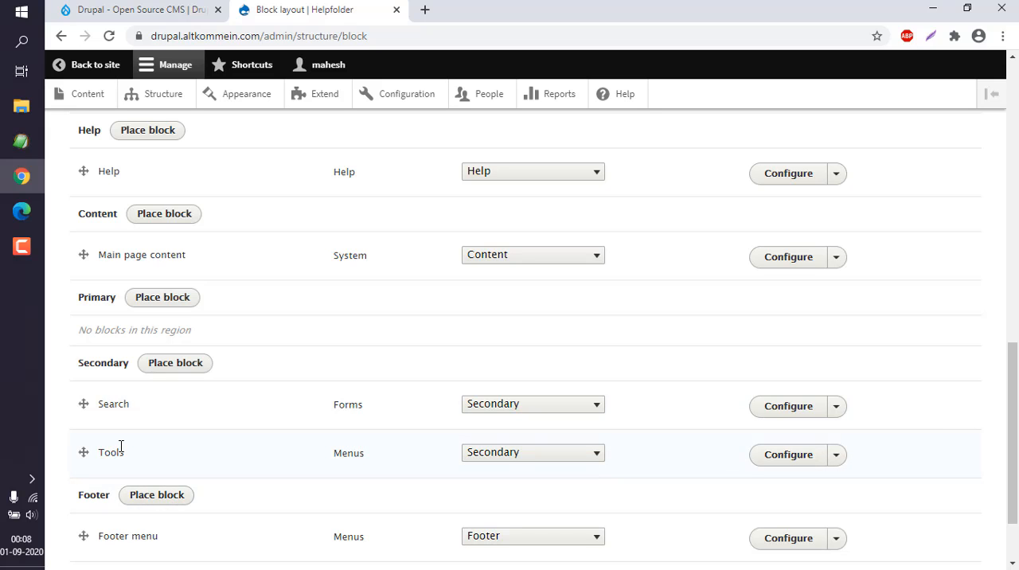
left_click(175, 363)
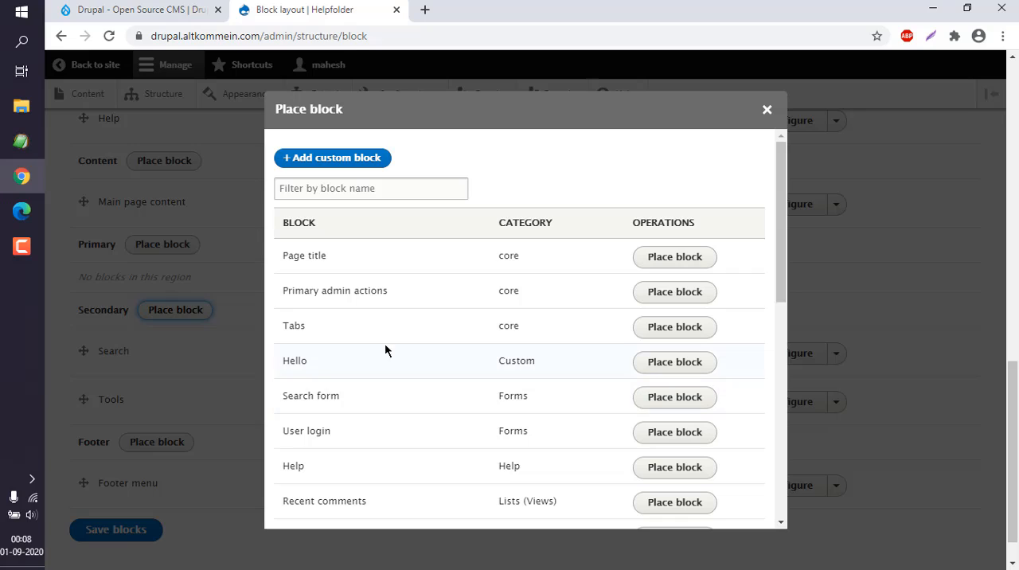
left_click(666, 363)
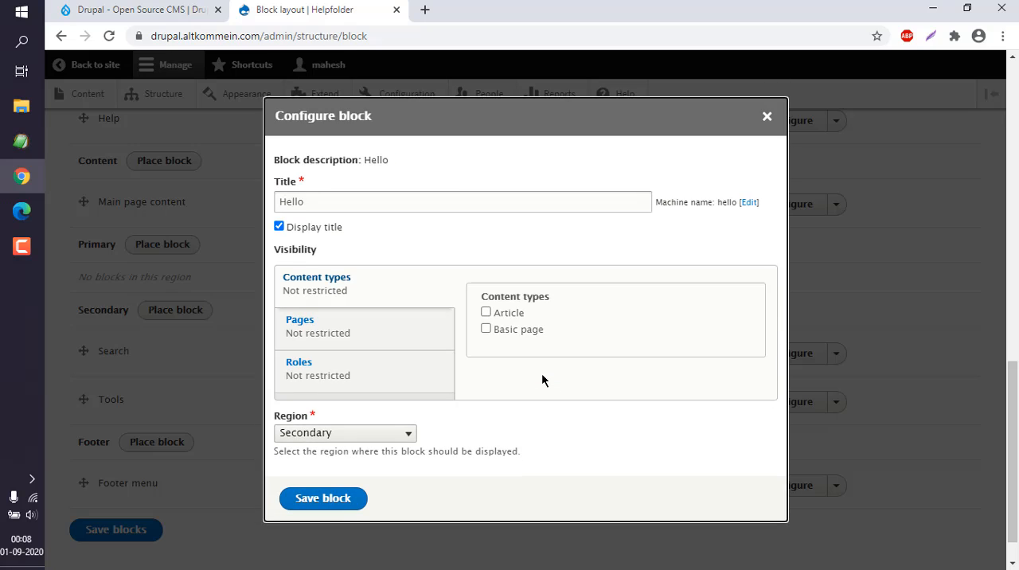
Restrict the Hello block's visibility to the Article and Basic page content types and save the block
left_click(486, 328)
left_click(486, 312)
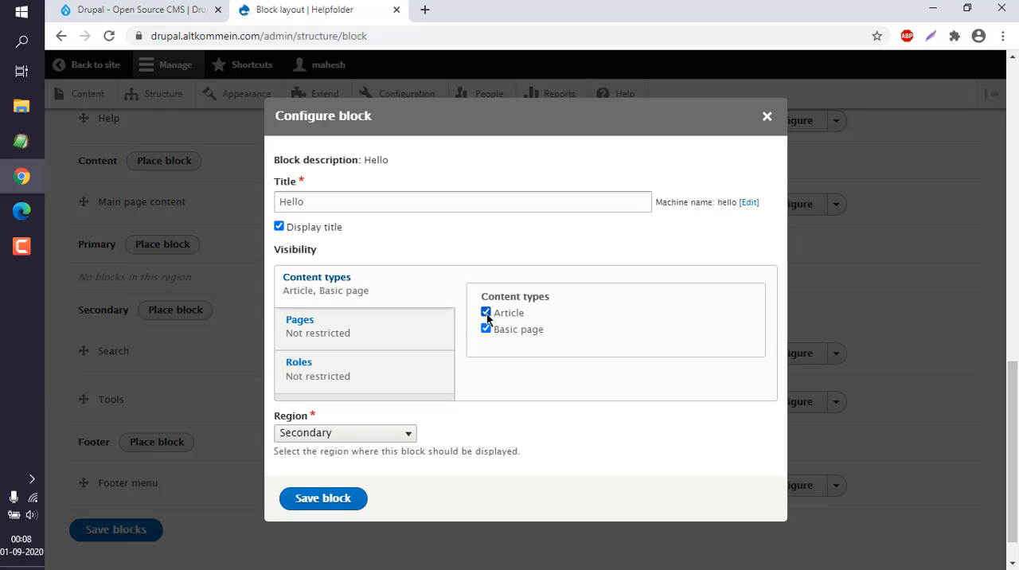
left_click(342, 497)
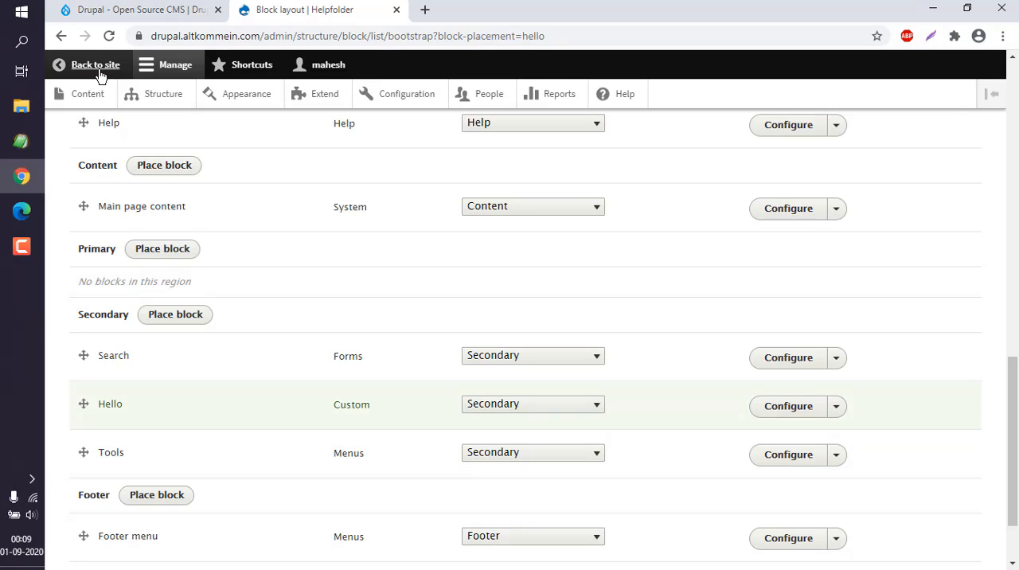
Save the block layout with the Hello block placed in the Secondary region
scroll(392, 275, "down", 1)
scroll(393, 275, "down", 1)
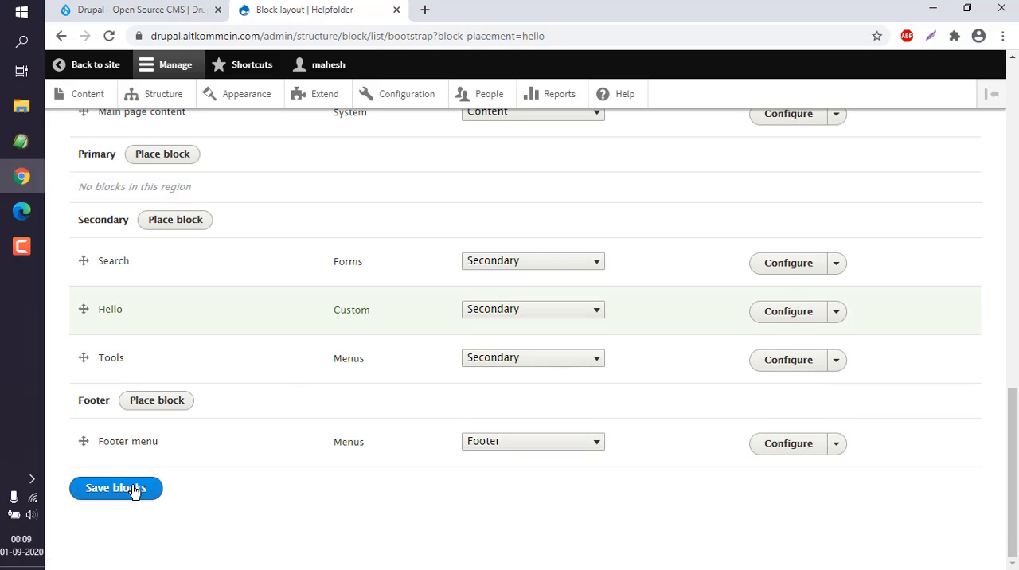
left_click(134, 488)
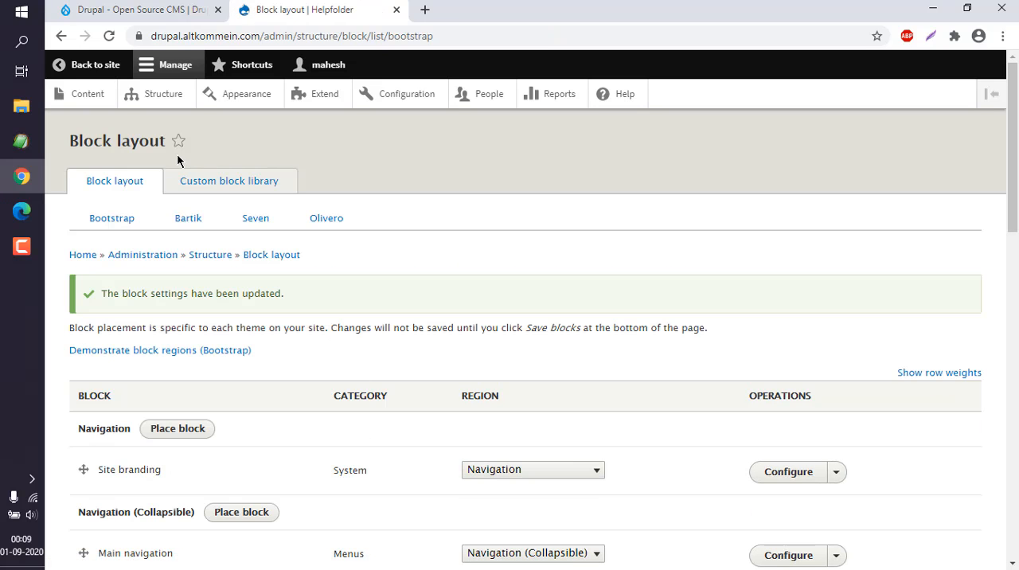
Open the public site in a new tab and go from its home page to the "Placeholder Article Content" article
right_click(101, 74)
left_click(147, 76)
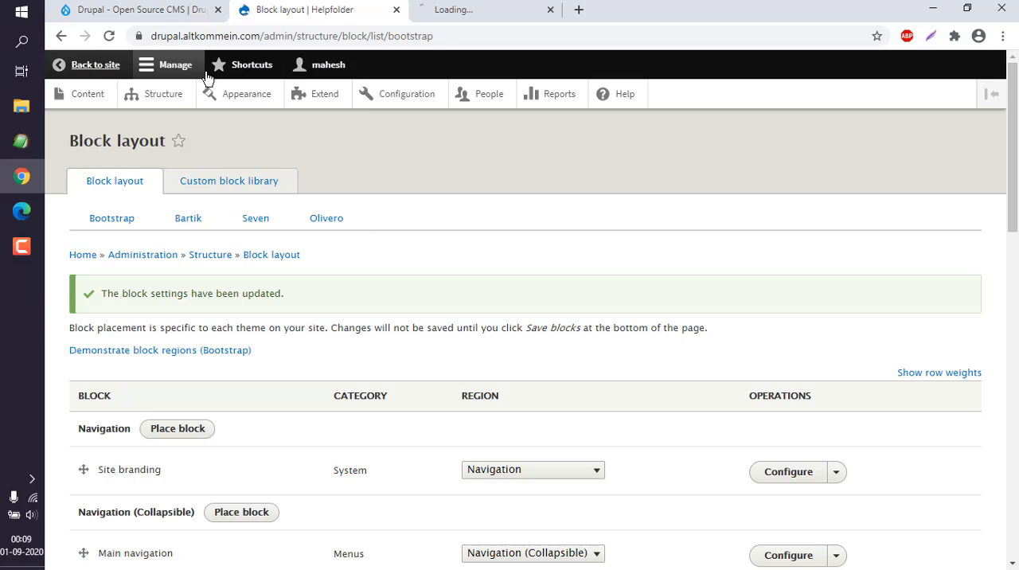
left_click(446, 16)
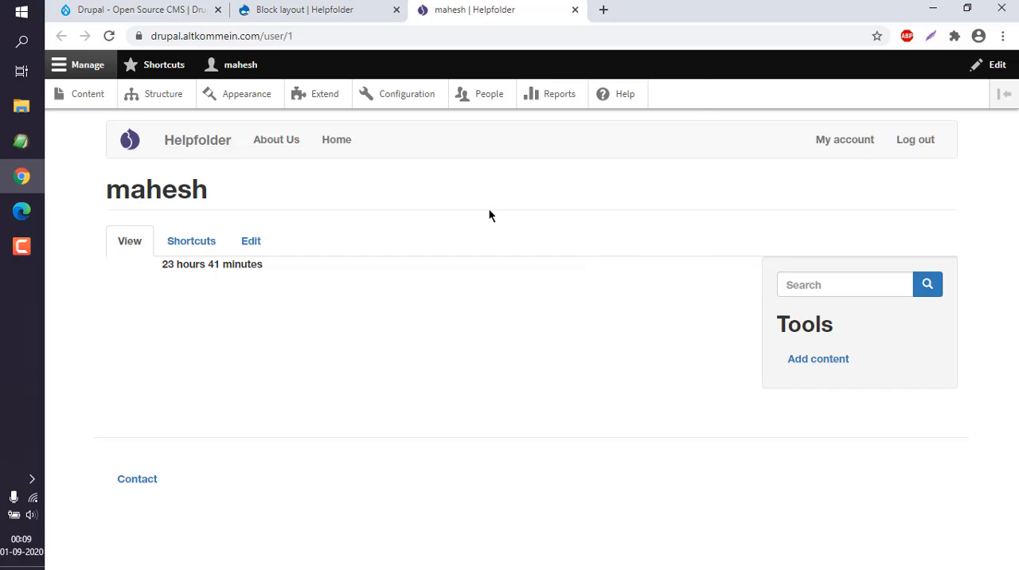
left_click(225, 144)
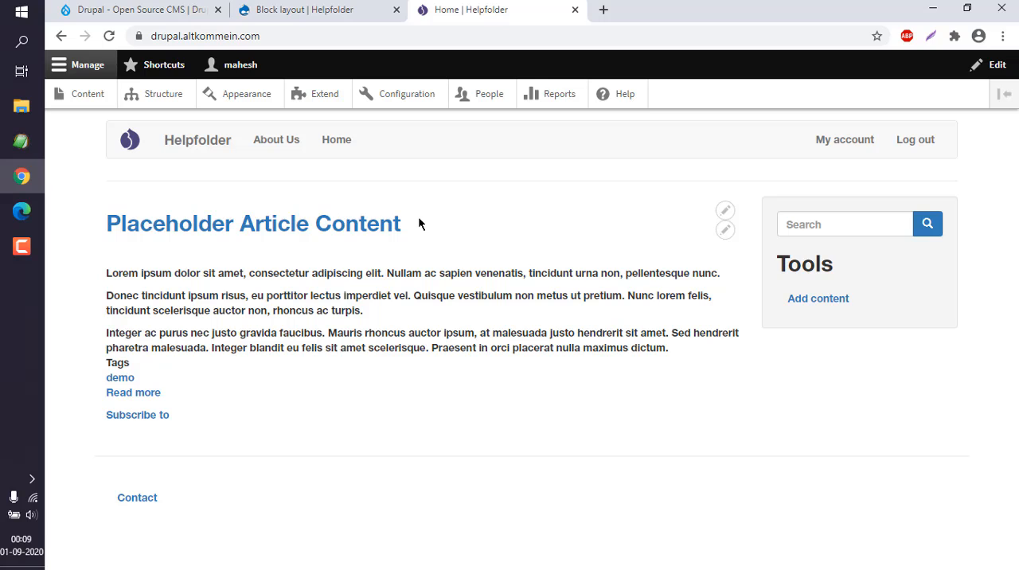
left_click(314, 233)
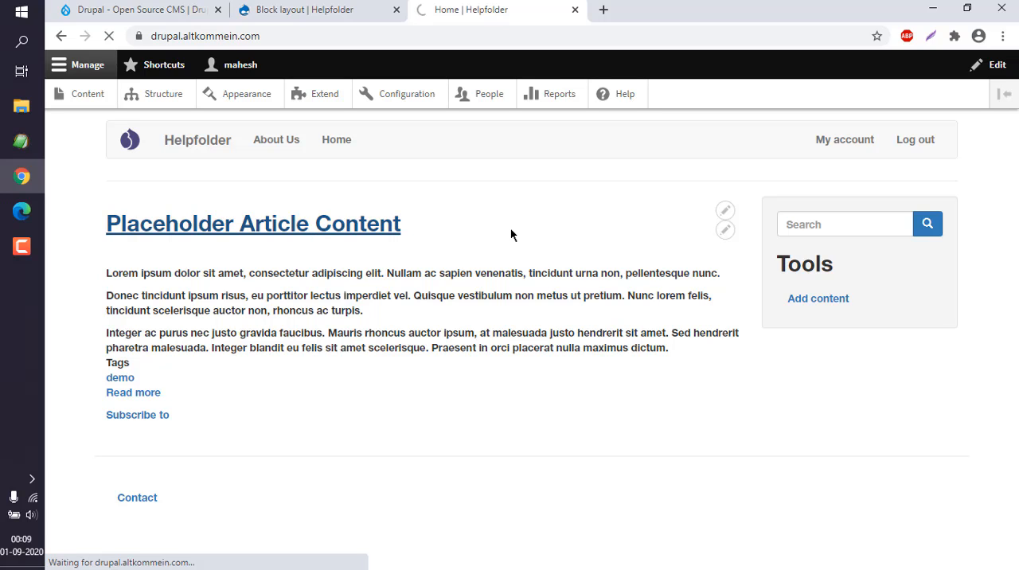
Examine the title and text of the Hello block in the article's sidebar
scroll(511, 234, "down", 3)
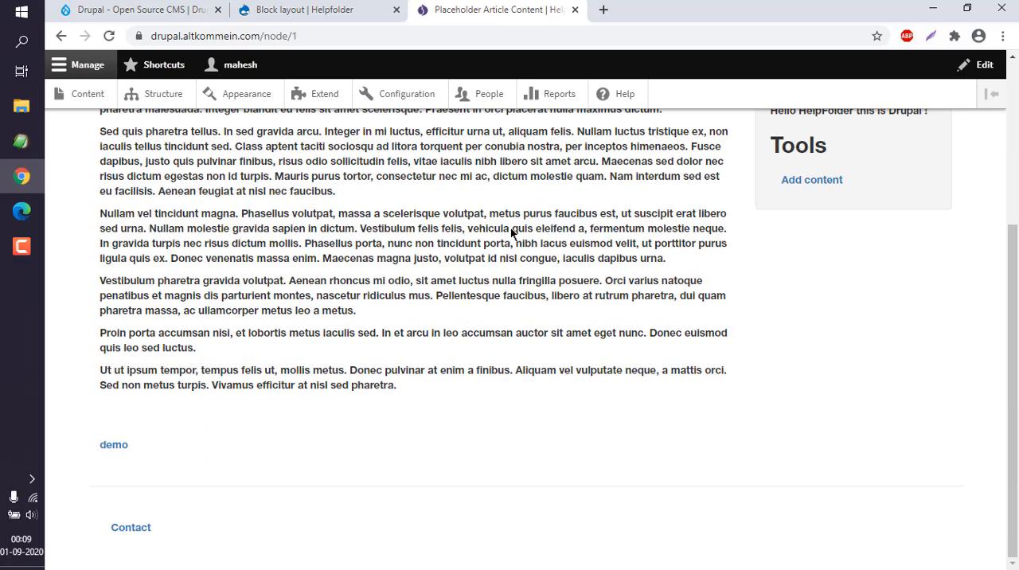
scroll(511, 235, "up", 3)
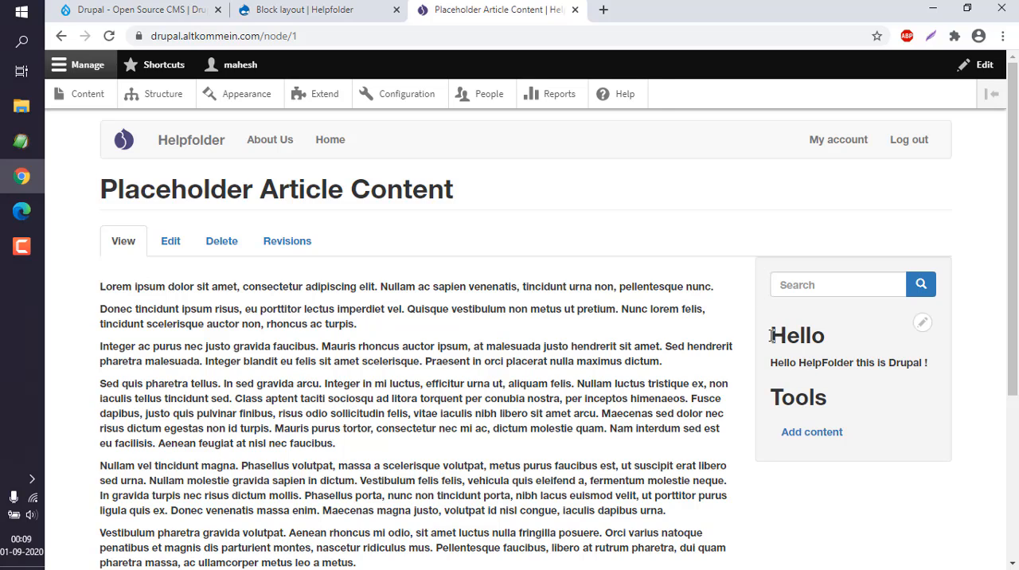
left_click_drag(771, 335, 835, 342)
left_click(835, 342)
left_click_drag(770, 364, 916, 366)
left_click(907, 369)
Check the Hello block's text on the About Us page, and return to the site's home page
left_click(272, 143)
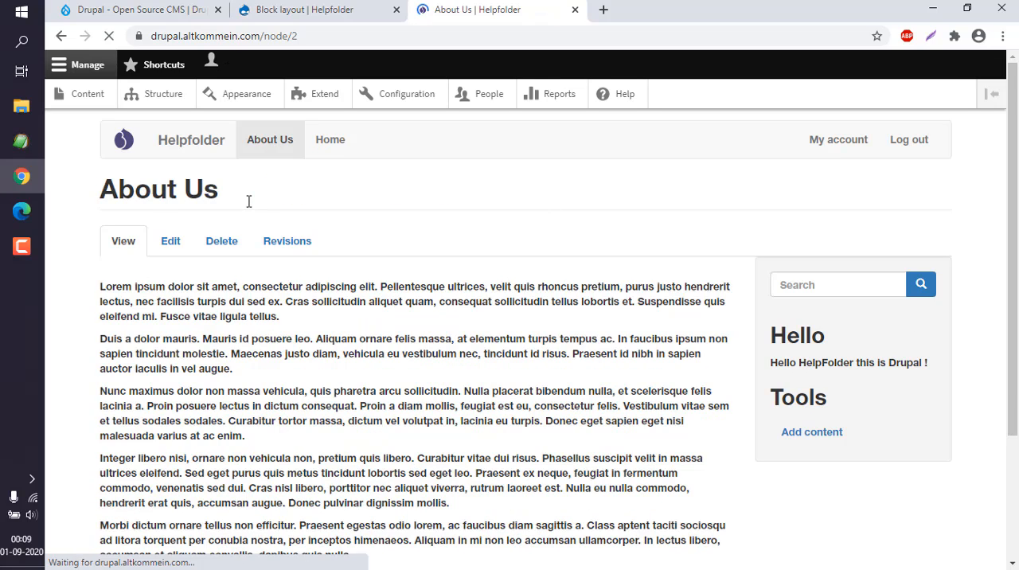
left_click_drag(778, 363, 931, 362)
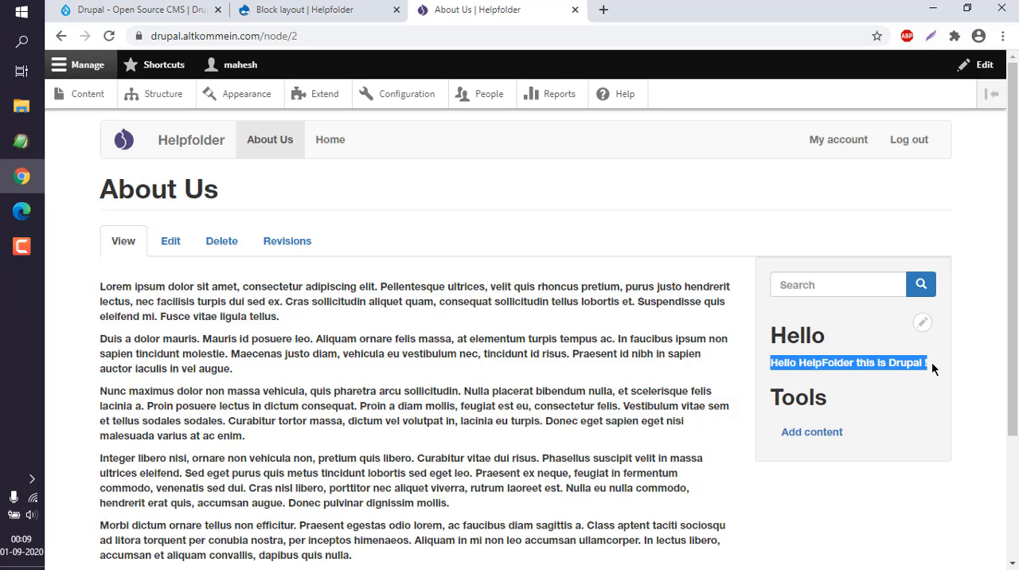
left_click(930, 361)
left_click(195, 141)
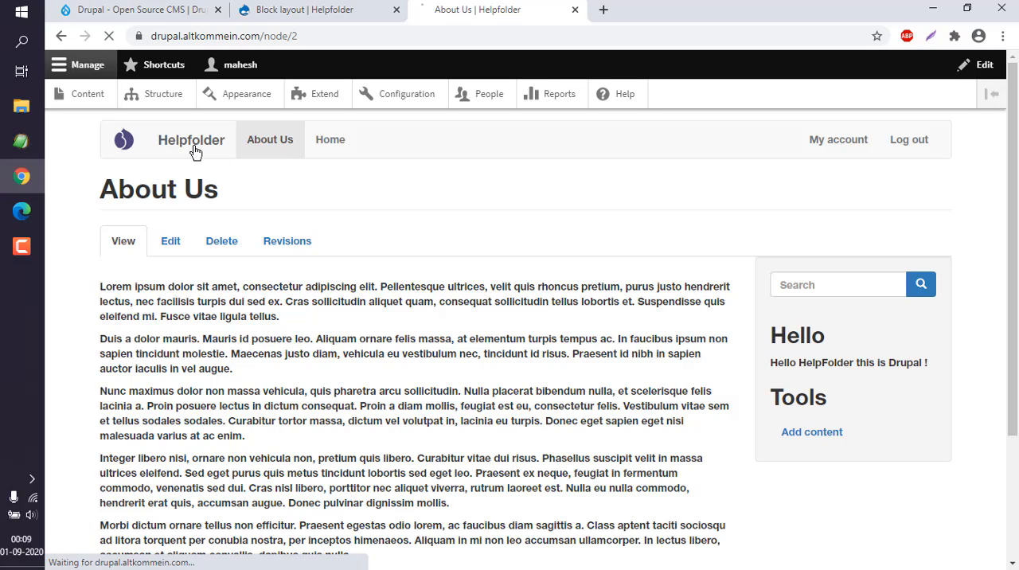